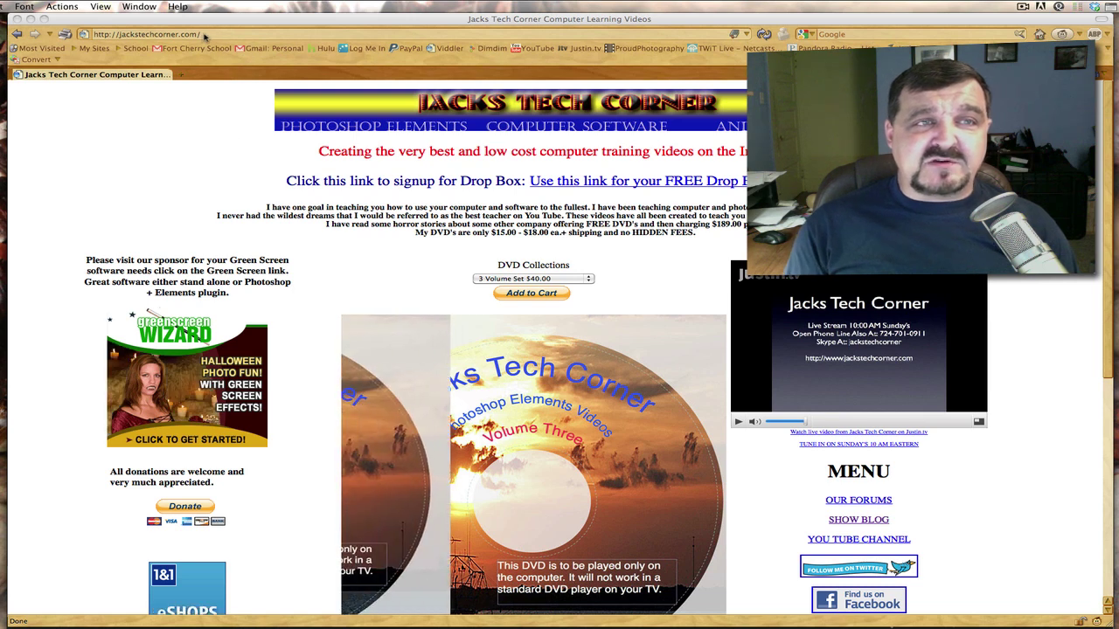
# Browse the Firefox DVD Collections options, keep the 3 Volume Set $40.00, then minimize the browser.
pyautogui.click(207, 34)
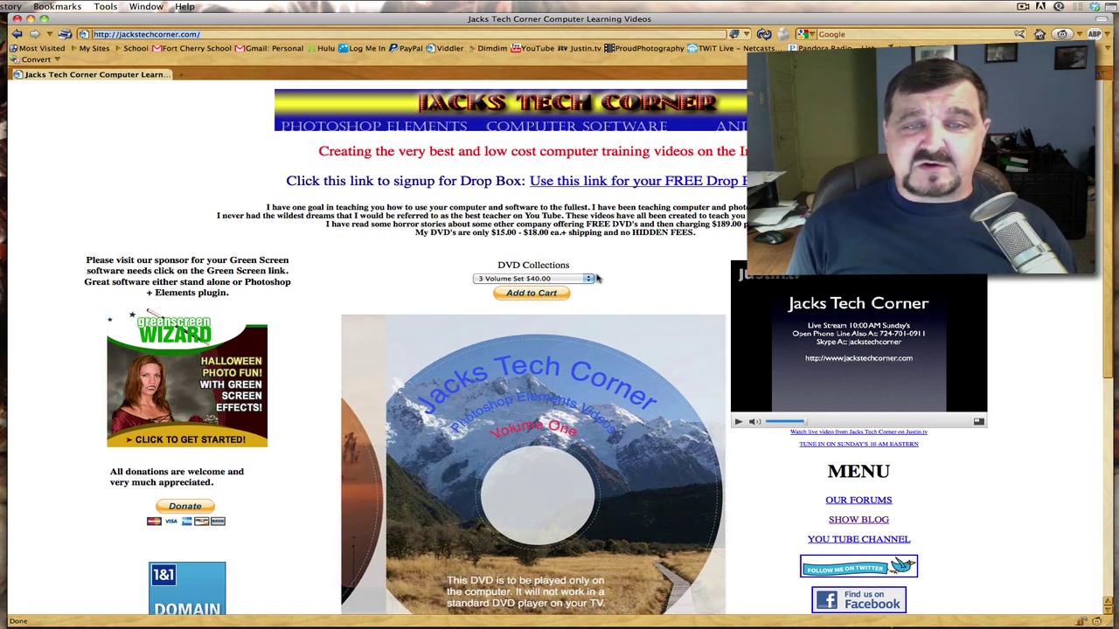
pyautogui.click(588, 279)
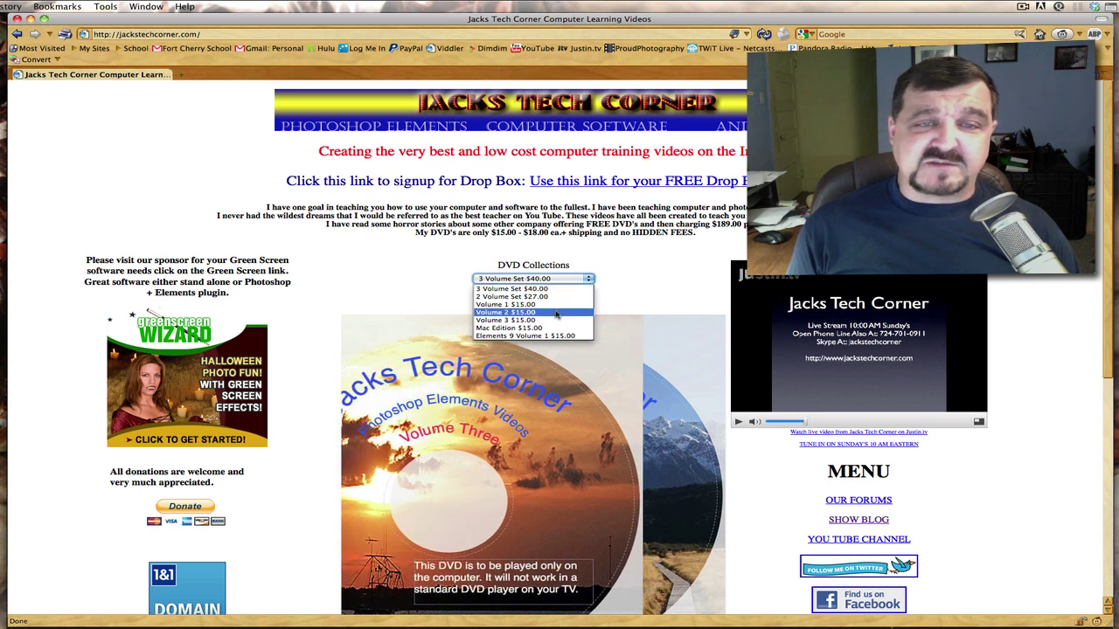
pyautogui.click(589, 280)
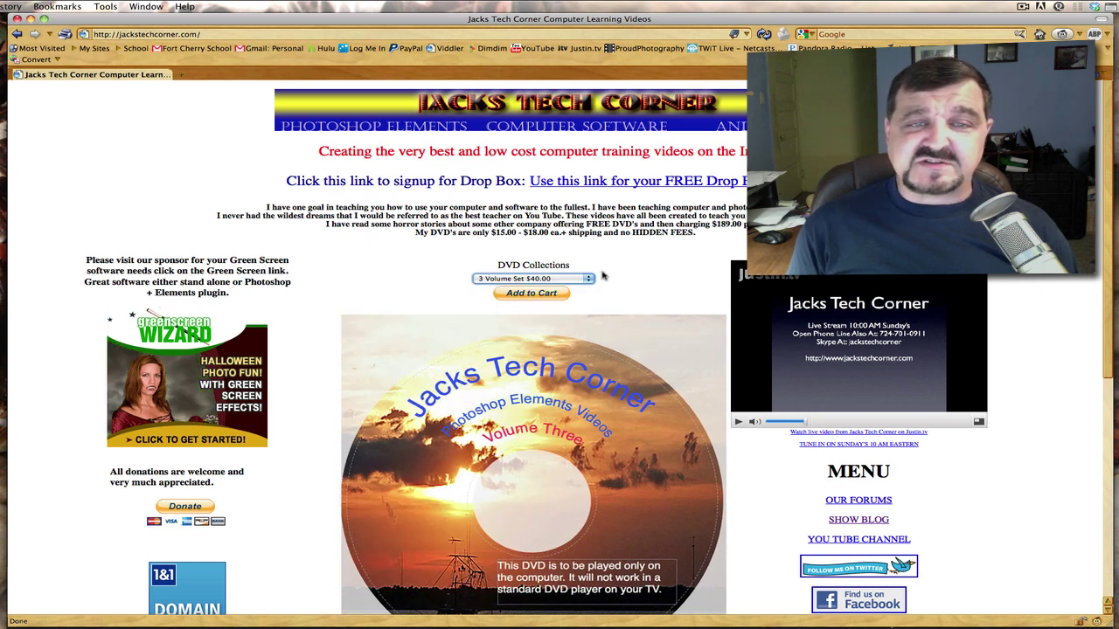
pyautogui.click(588, 280)
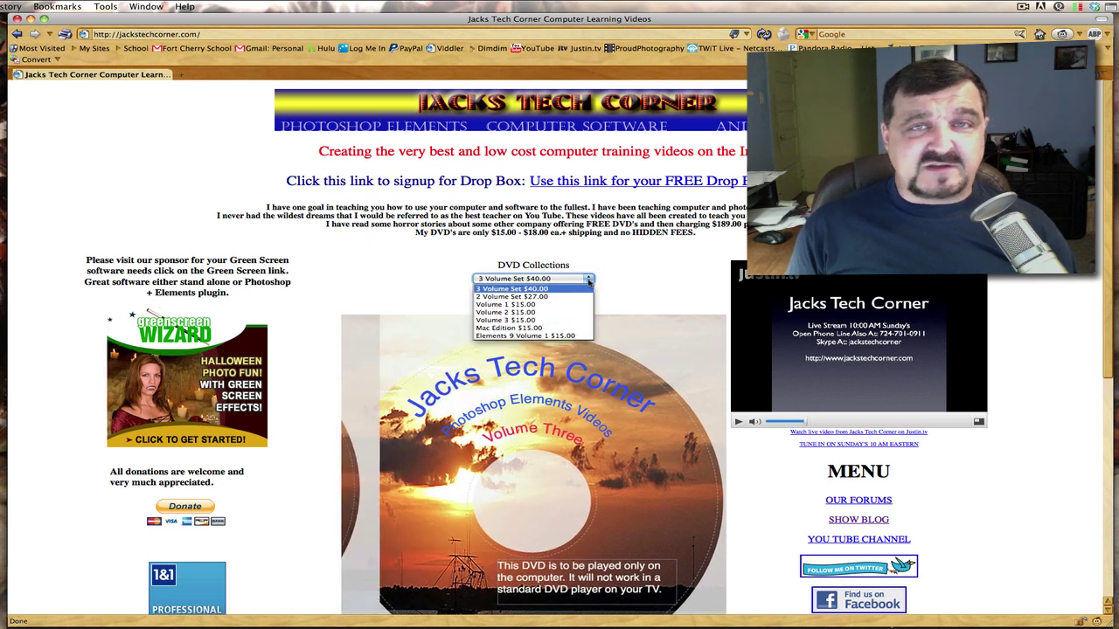
pyautogui.click(589, 279)
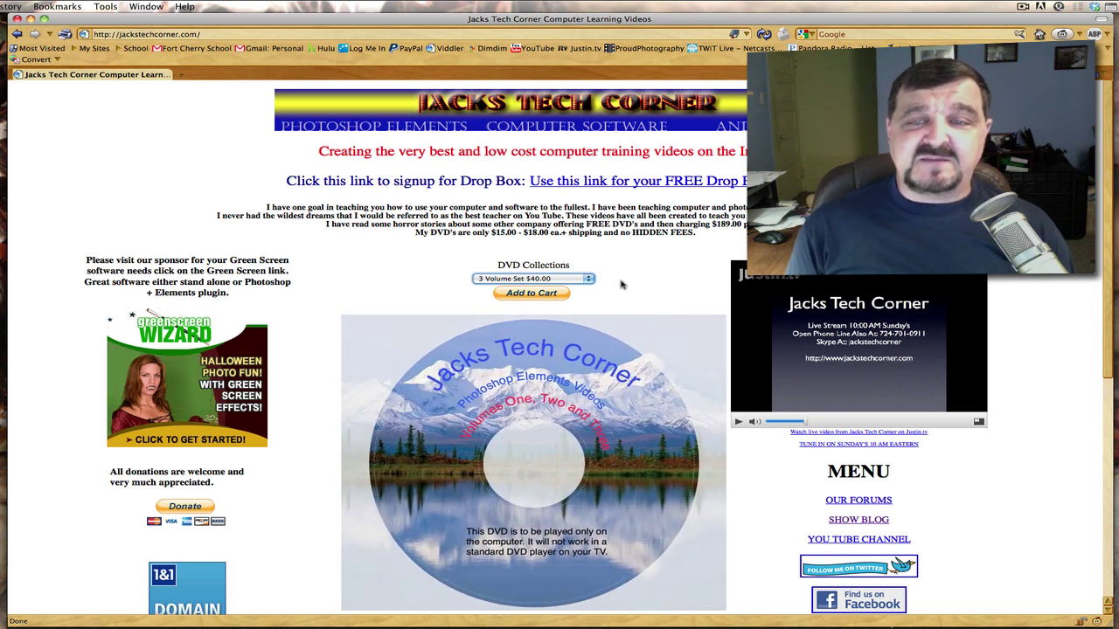
pyautogui.scroll(-1, 625, 285)
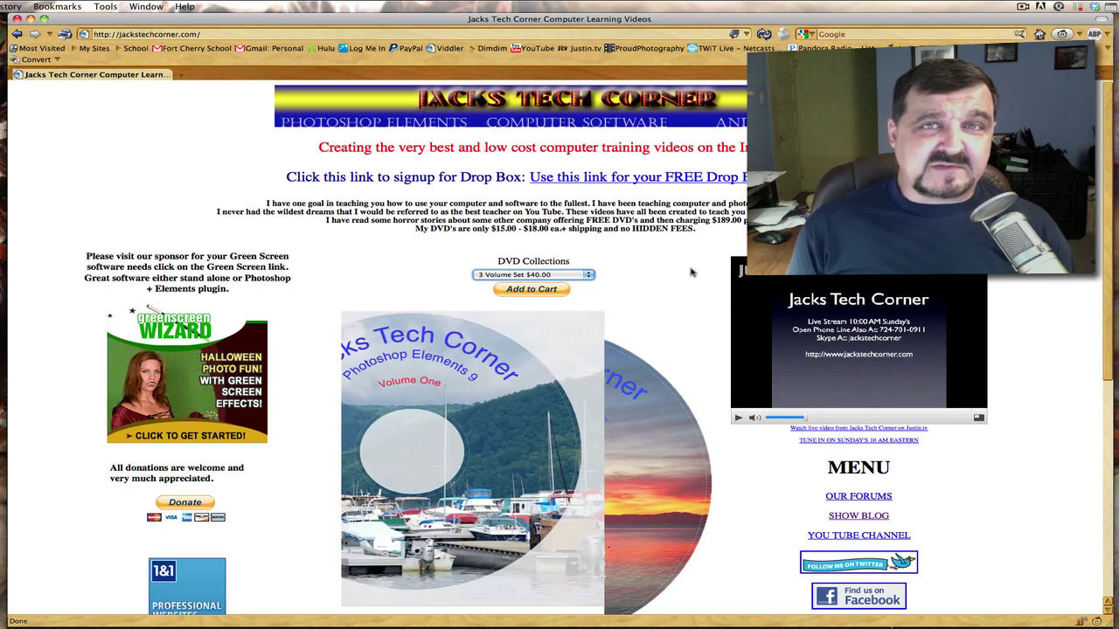
pyautogui.click(30, 19)
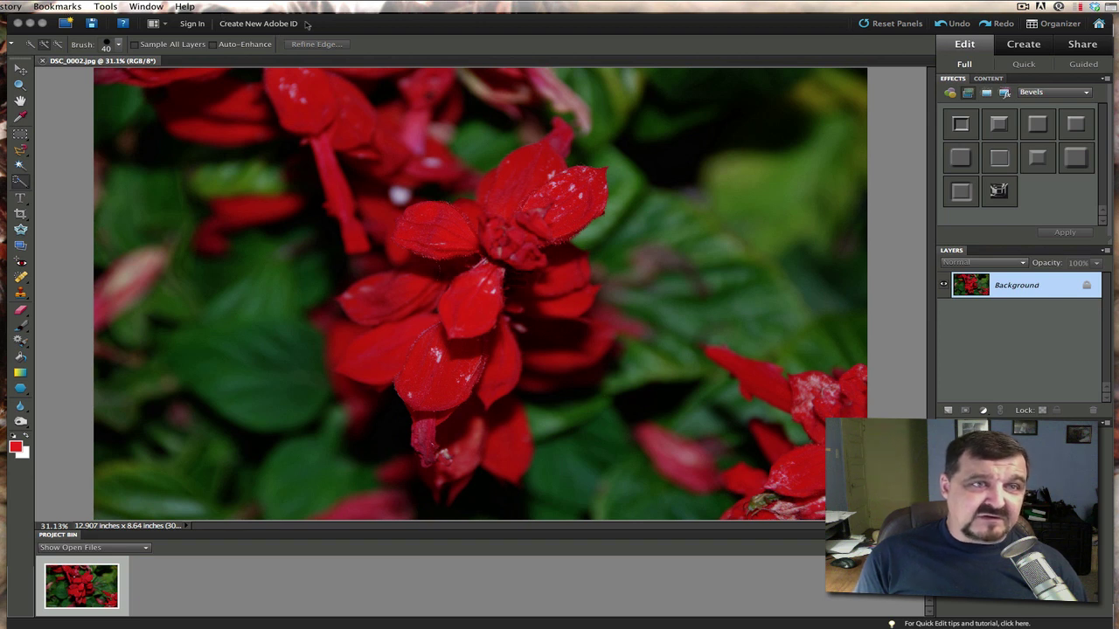
# Apply Dry Brush to DSC_0002.jpg with Brush Size 10, Brush Detail 0 and Texture 2.
pyautogui.click(317, 23)
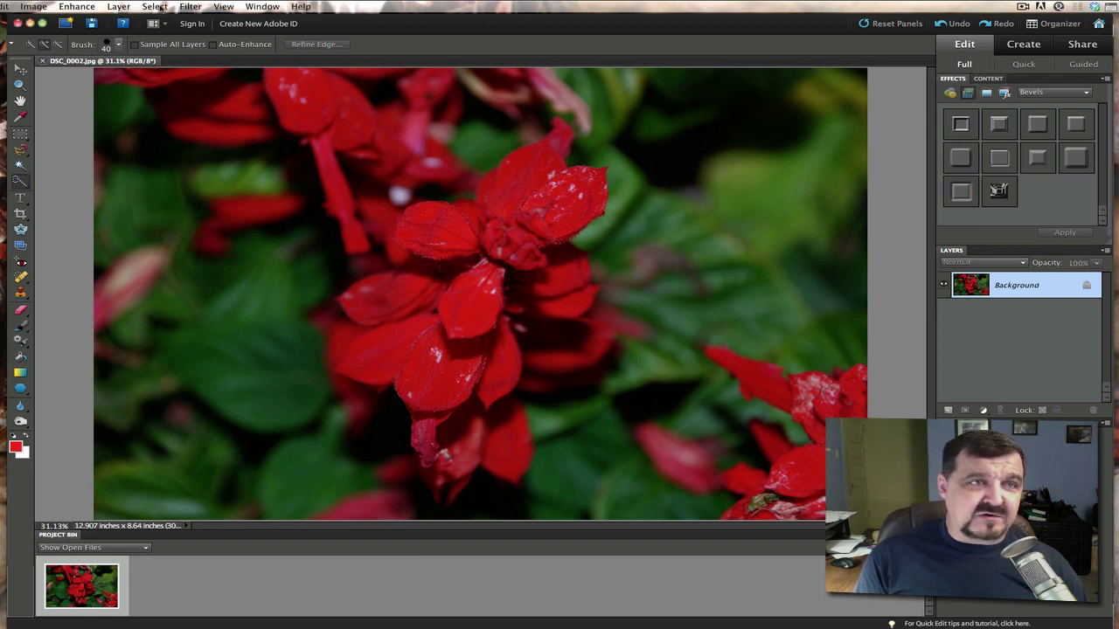
pyautogui.click(185, 7)
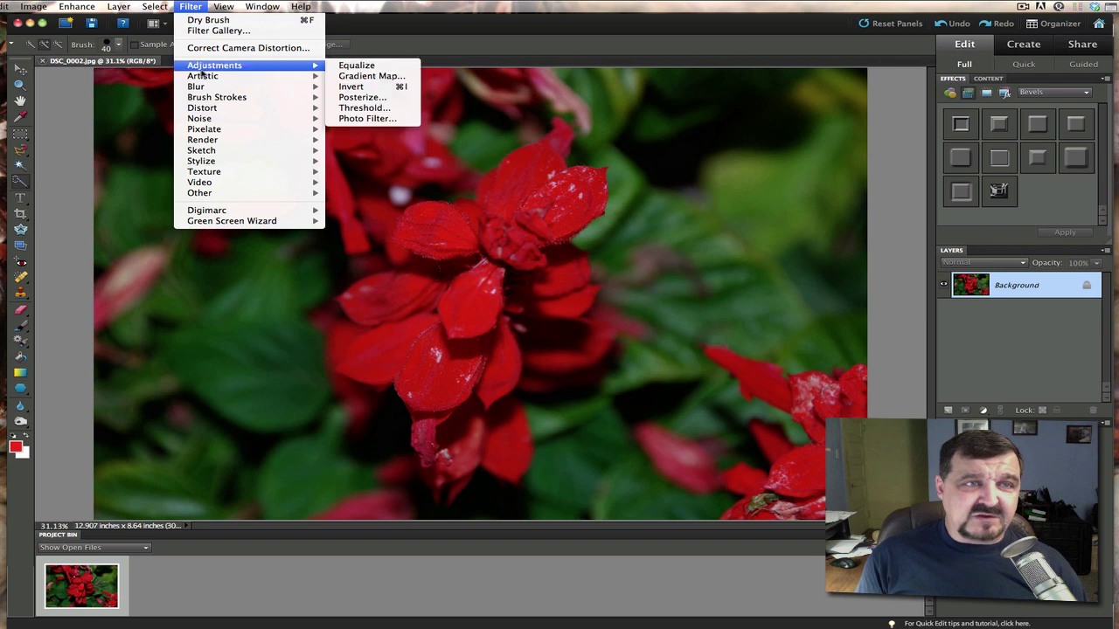
pyautogui.moveTo(220, 78)
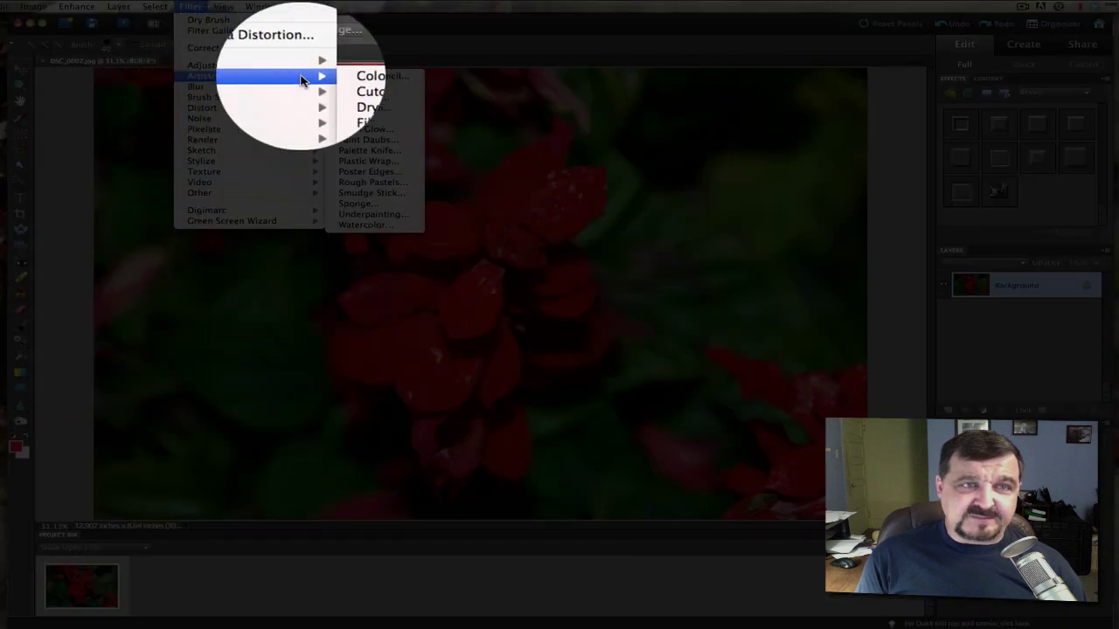
pyautogui.click(344, 99)
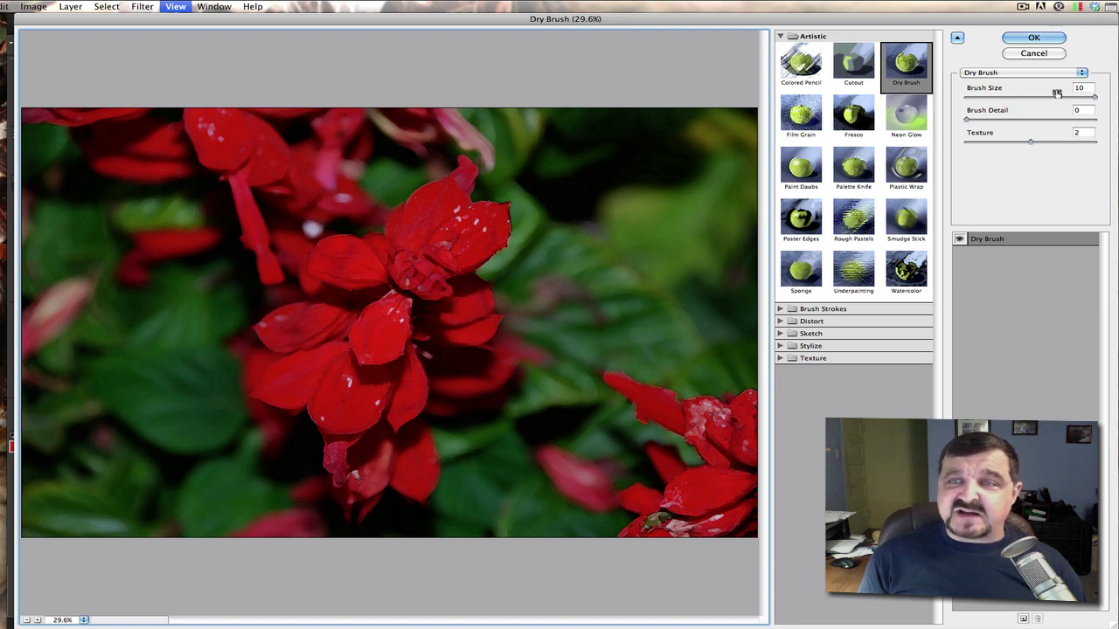
pyautogui.click(1048, 90)
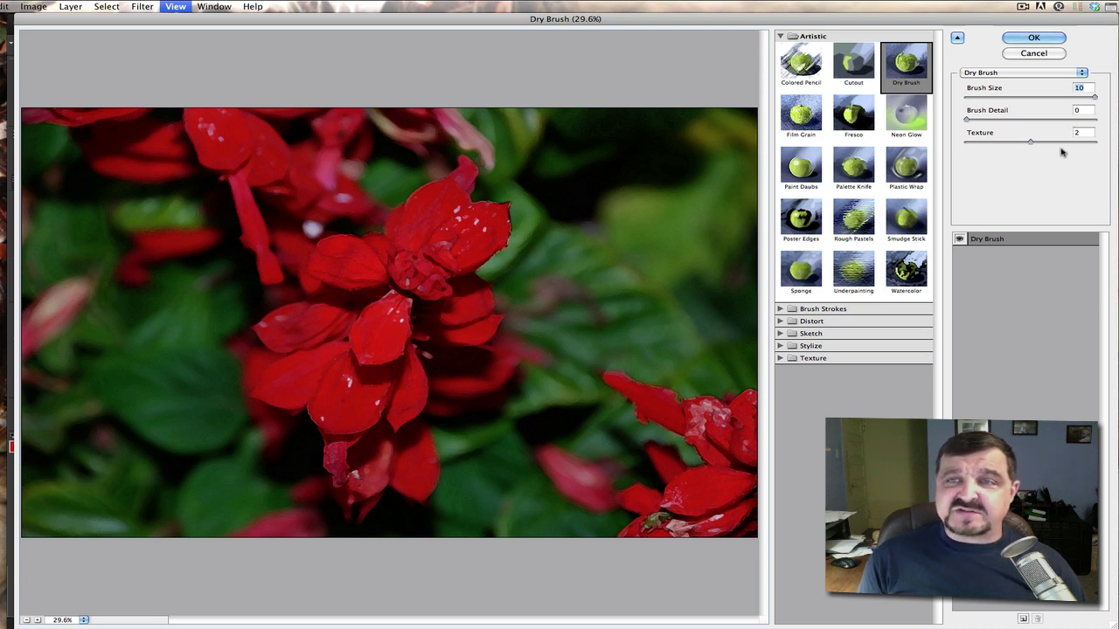
pyautogui.click(1034, 38)
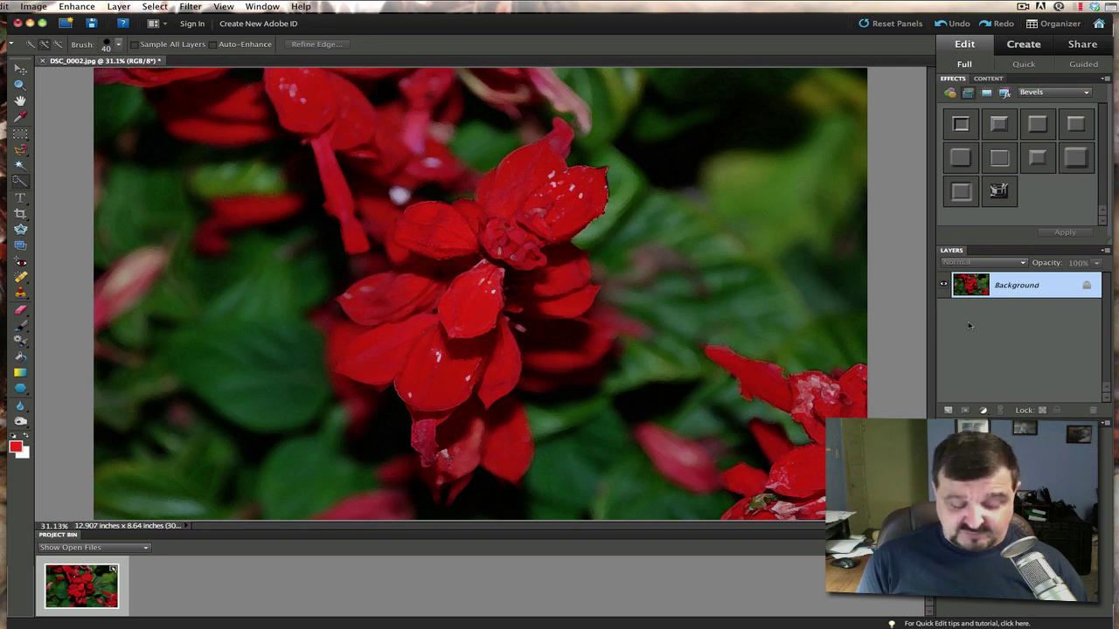
# Duplicate the Background into Layer 1 with Cmd+J and reapply Dry Brush to it.
pyautogui.press('super+j')
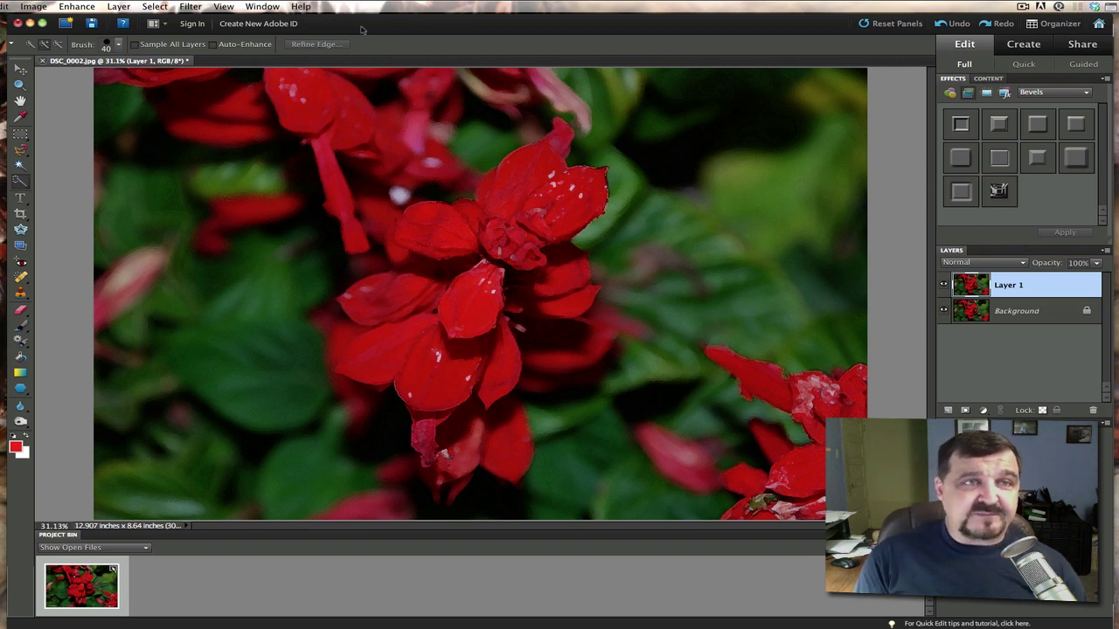
pyautogui.click(189, 7)
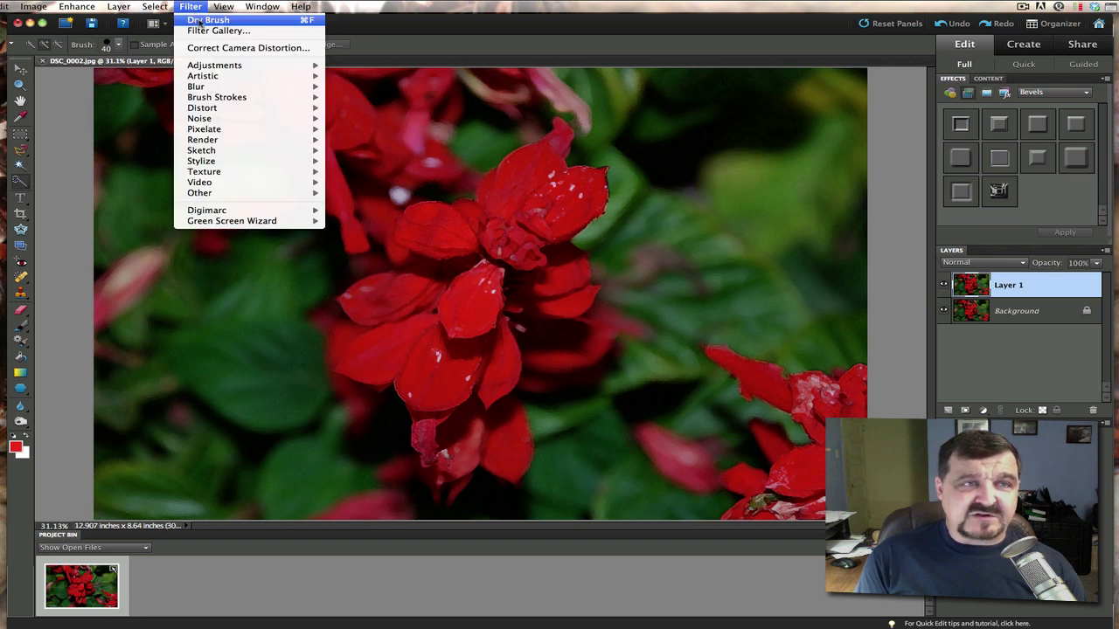
pyautogui.click(196, 21)
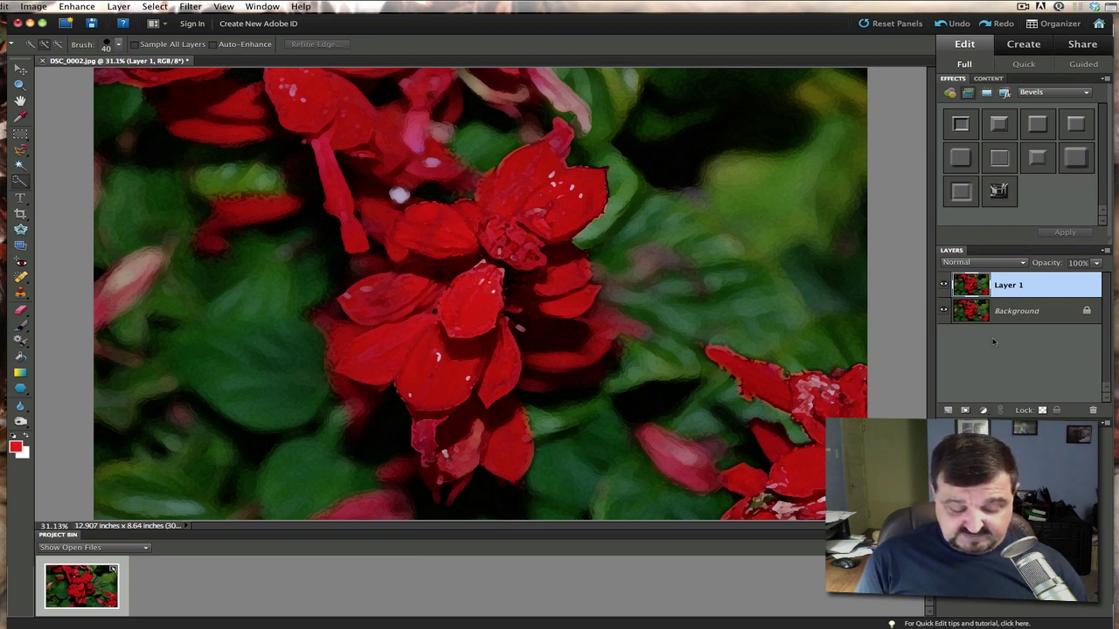
# Duplicate Layer 1 into Layer 1 copy and apply one more Dry Brush pass.
pyautogui.press('super+j')
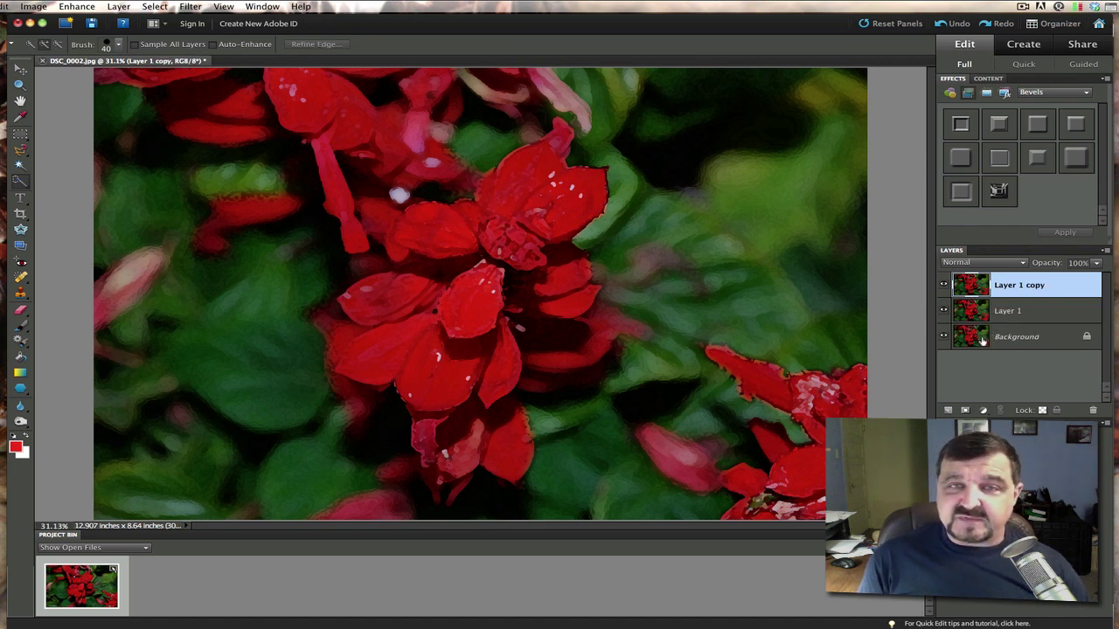
pyautogui.click(191, 7)
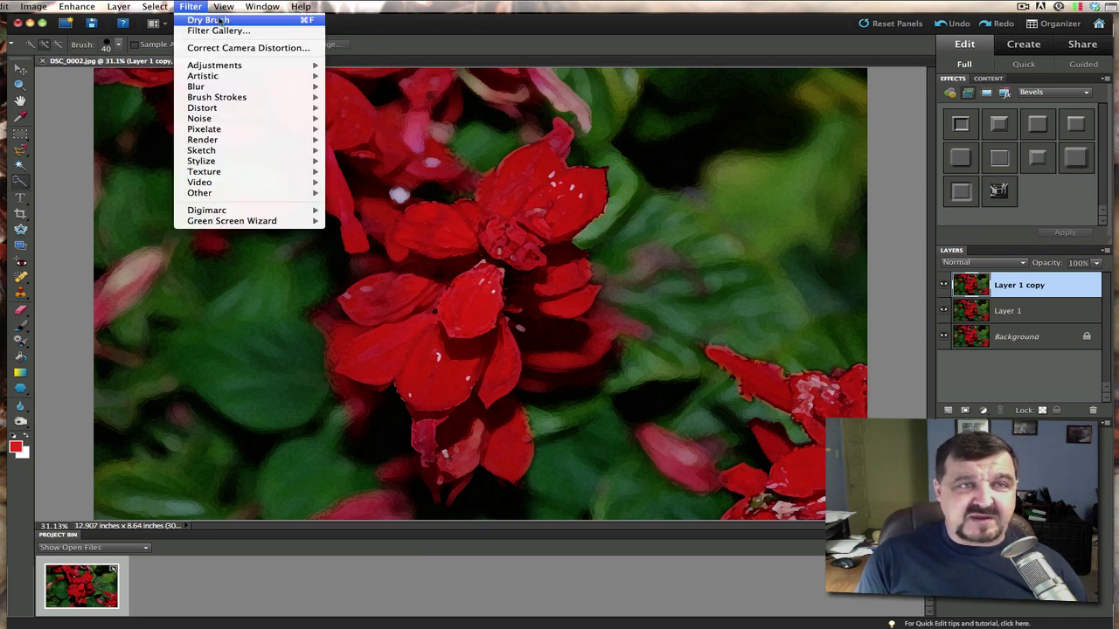
pyautogui.click(215, 21)
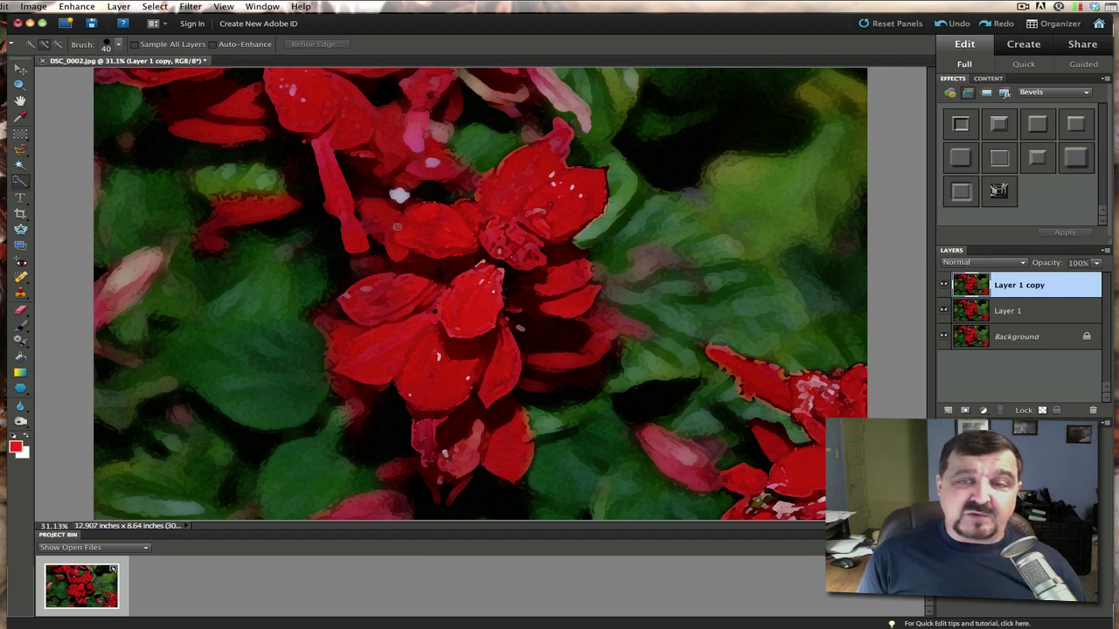
# Set Layer 1's blend mode to Screen to lighten the painted flower.
pyautogui.click(1021, 315)
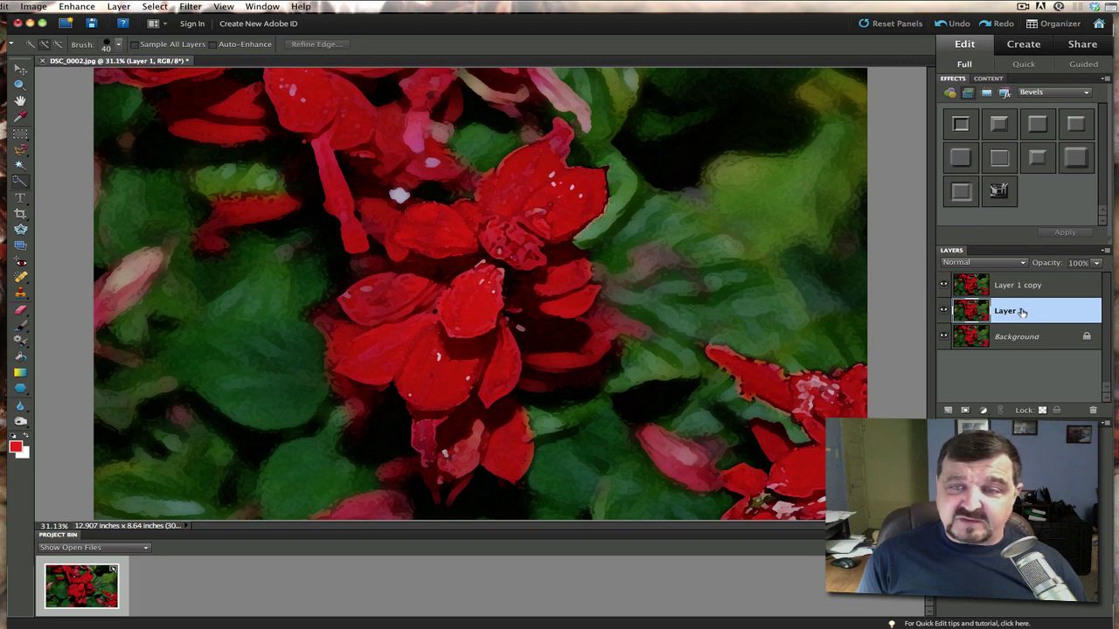
pyautogui.click(1022, 262)
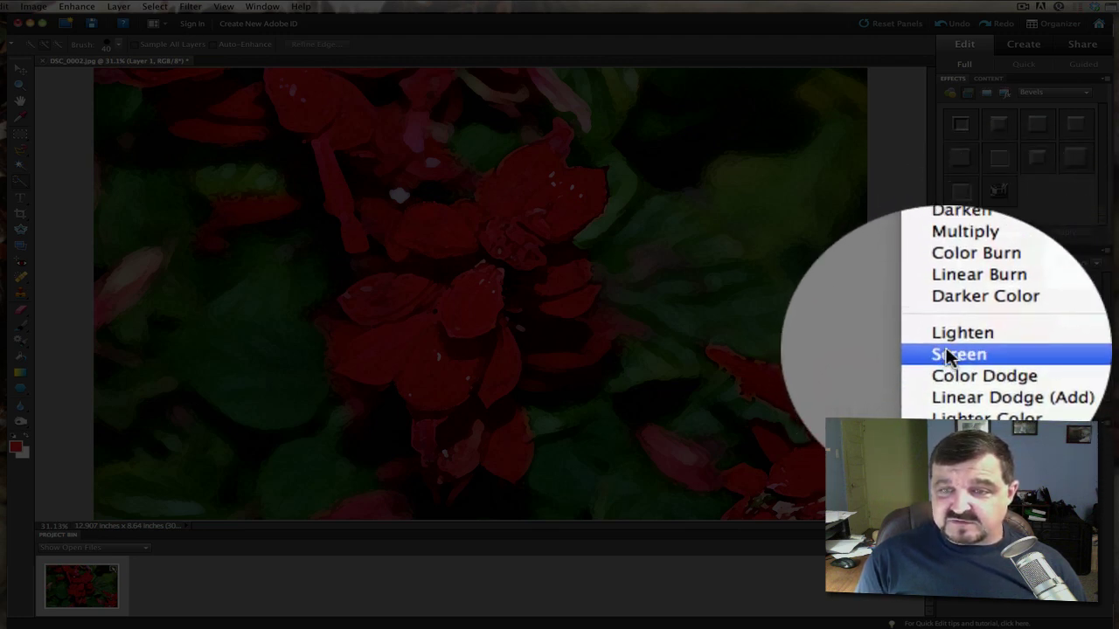
pyautogui.click(881, 355)
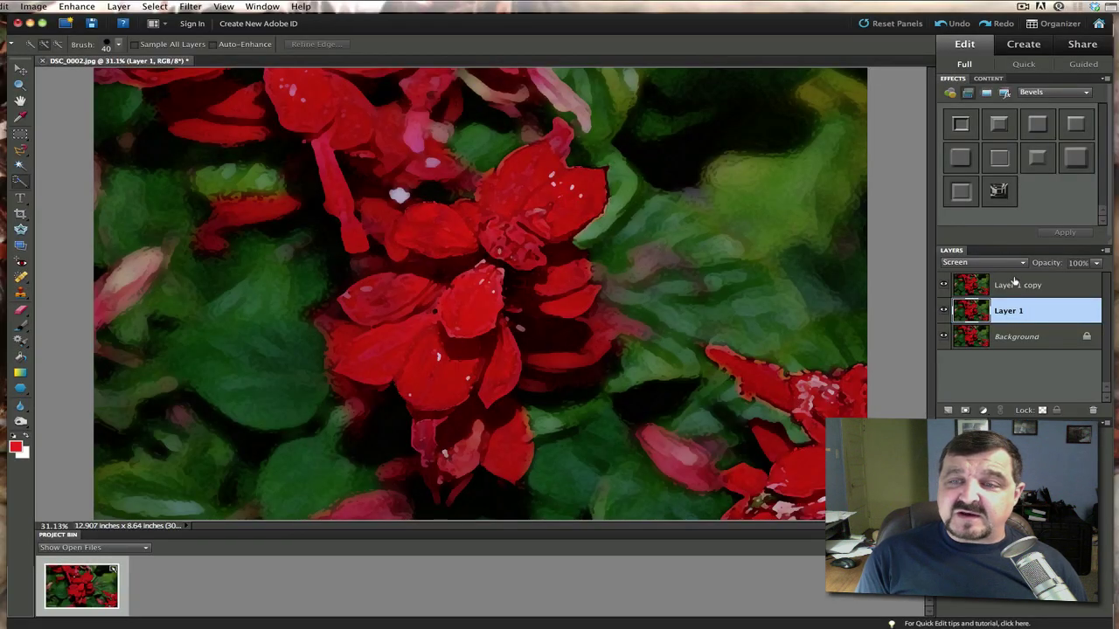
# Set Layer 1 copy's blend mode to Multiply to deepen the darks and reds.
pyautogui.click(1014, 284)
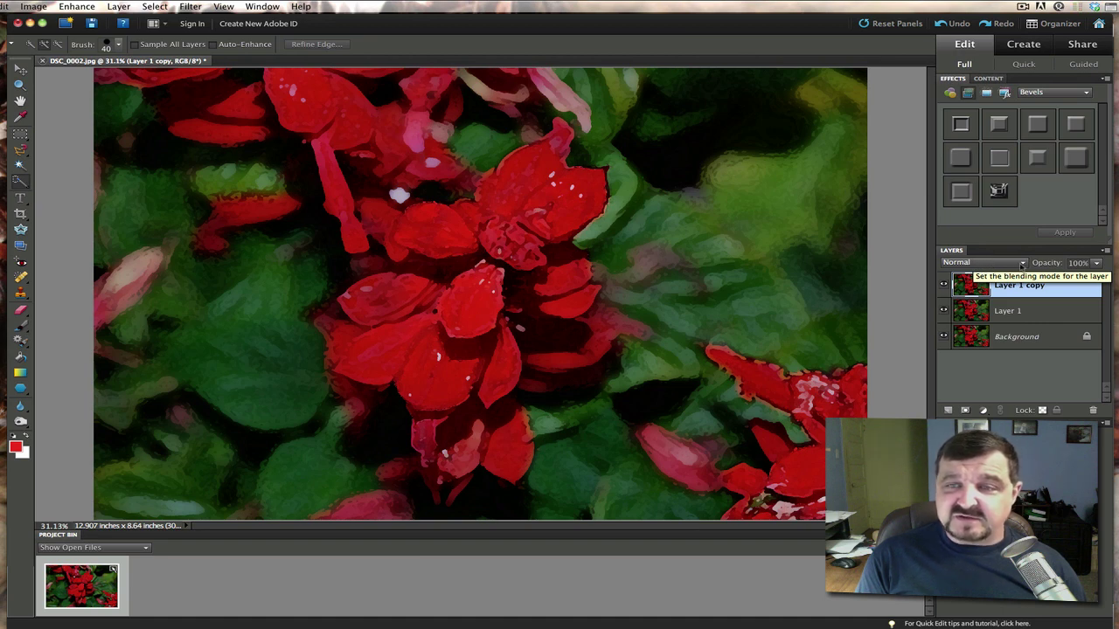
pyautogui.click(1022, 263)
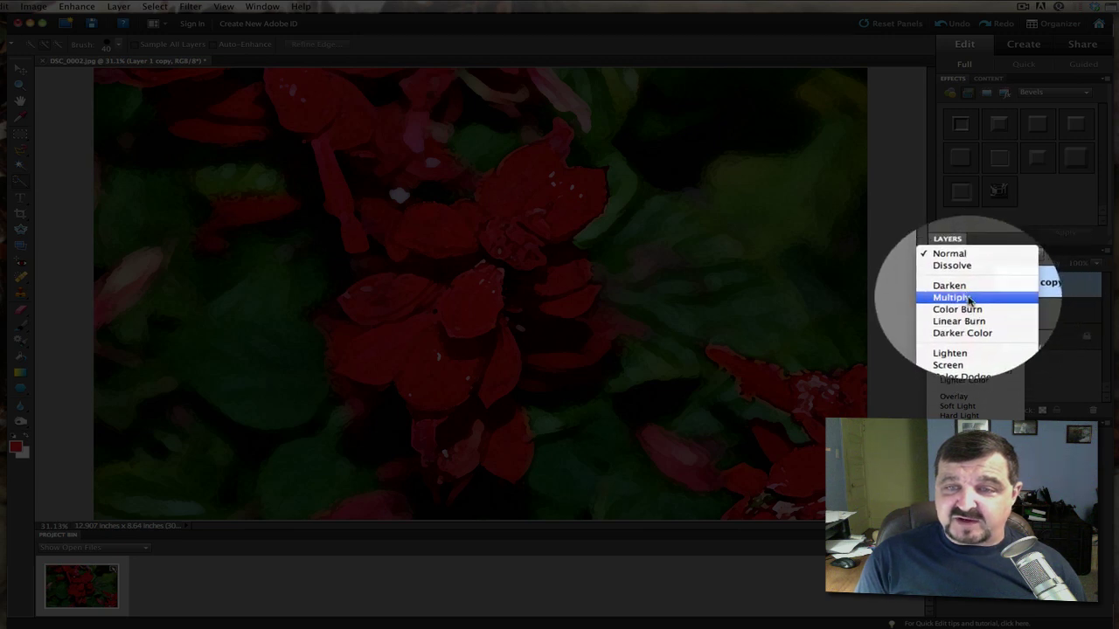
pyautogui.click(969, 299)
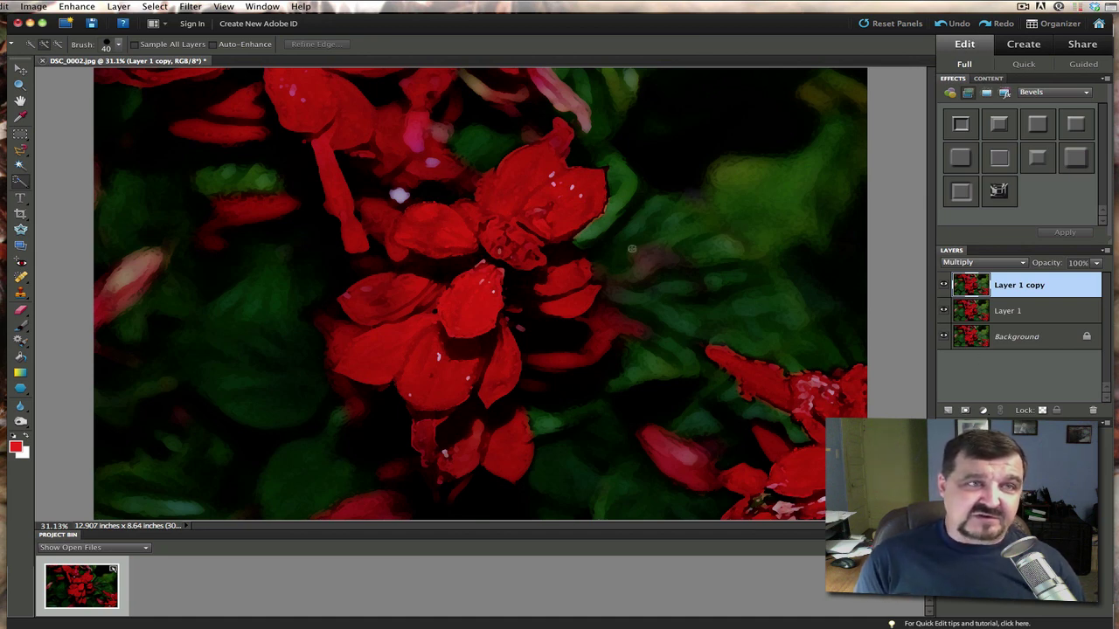
# Create a new Pattern fill layer, accepting the default name Pattern Fill 1.
pyautogui.click(119, 7)
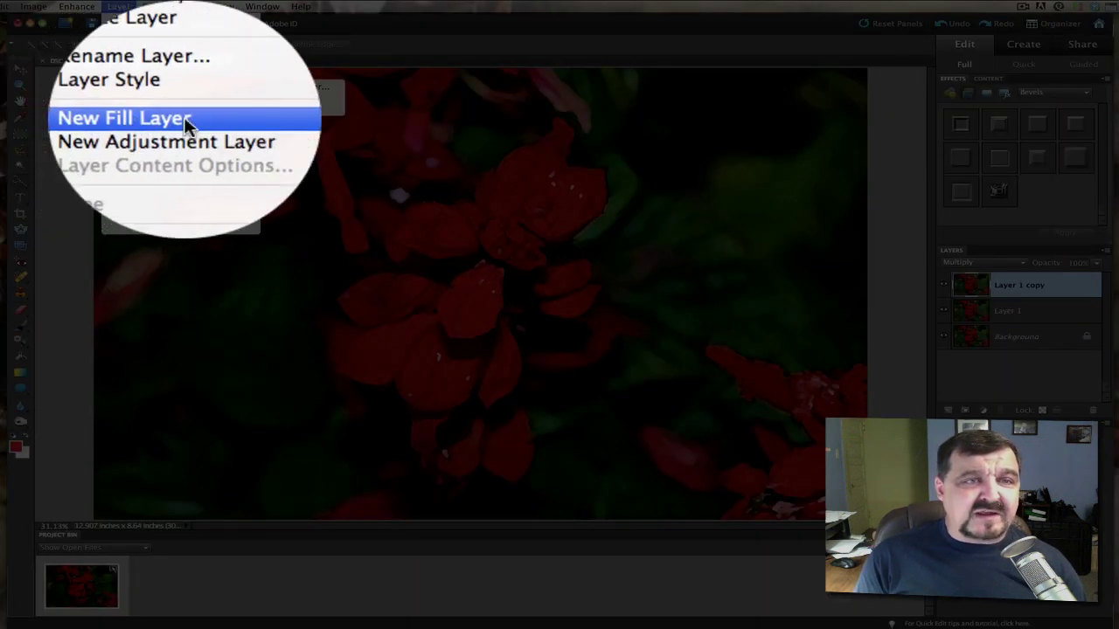
pyautogui.moveTo(210, 87)
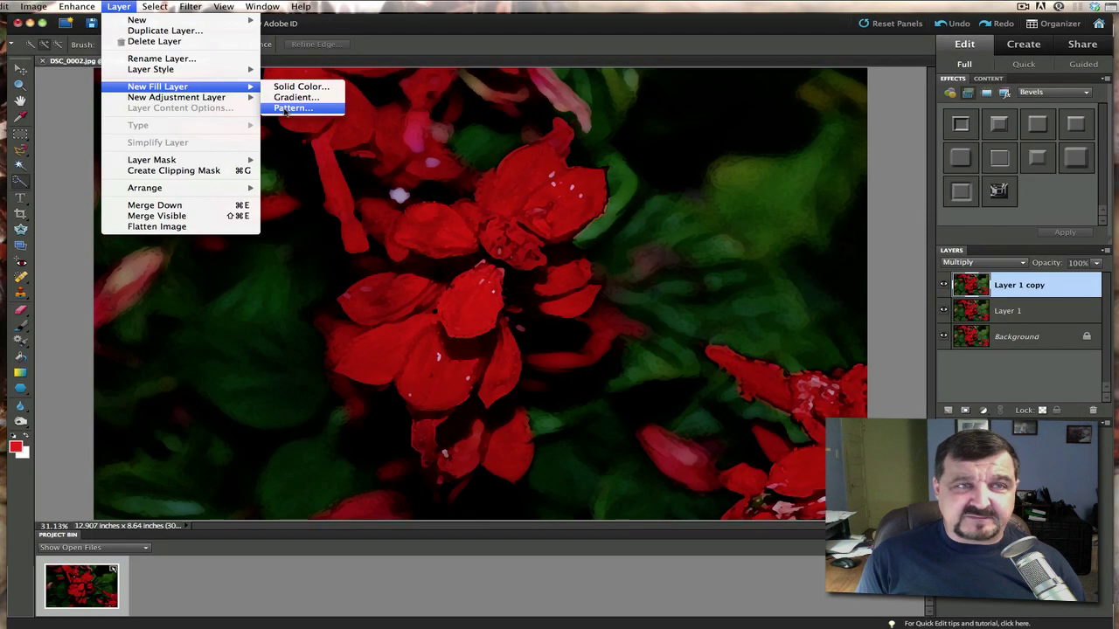
pyautogui.click(289, 108)
pyautogui.moveTo(505, 217); pyautogui.dragTo(489, 175)
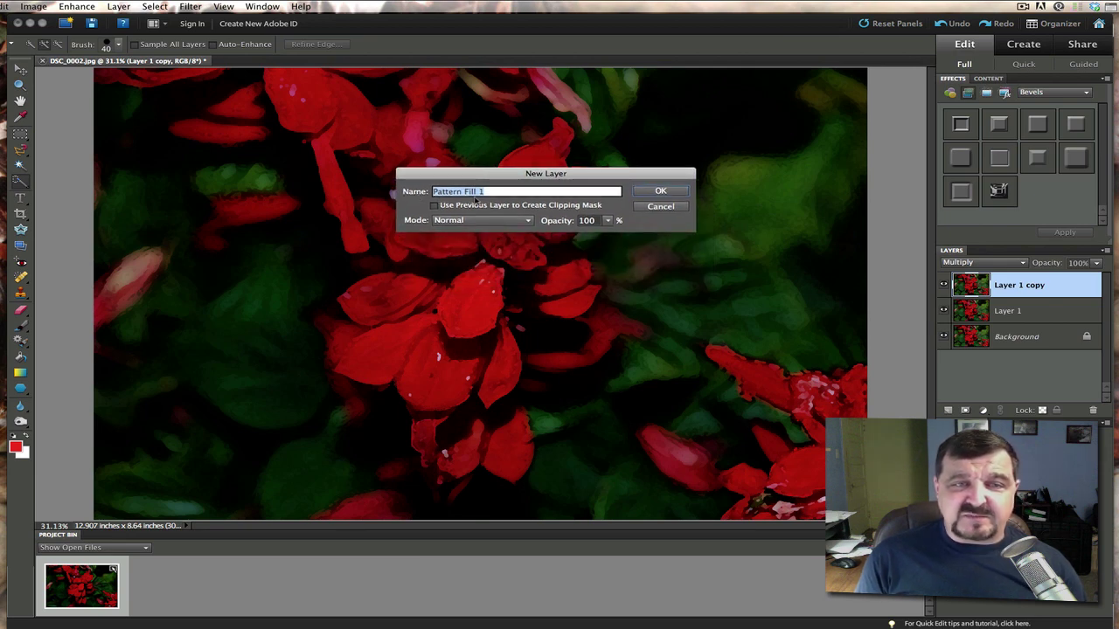
pyautogui.click(661, 191)
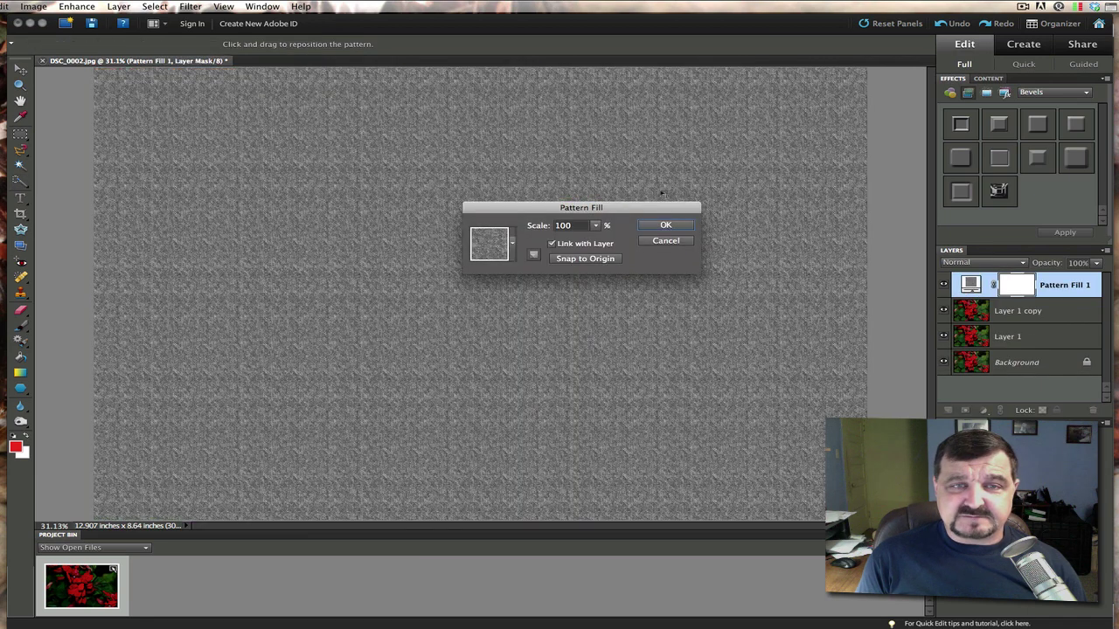
pyautogui.moveTo(591, 210); pyautogui.dragTo(579, 203)
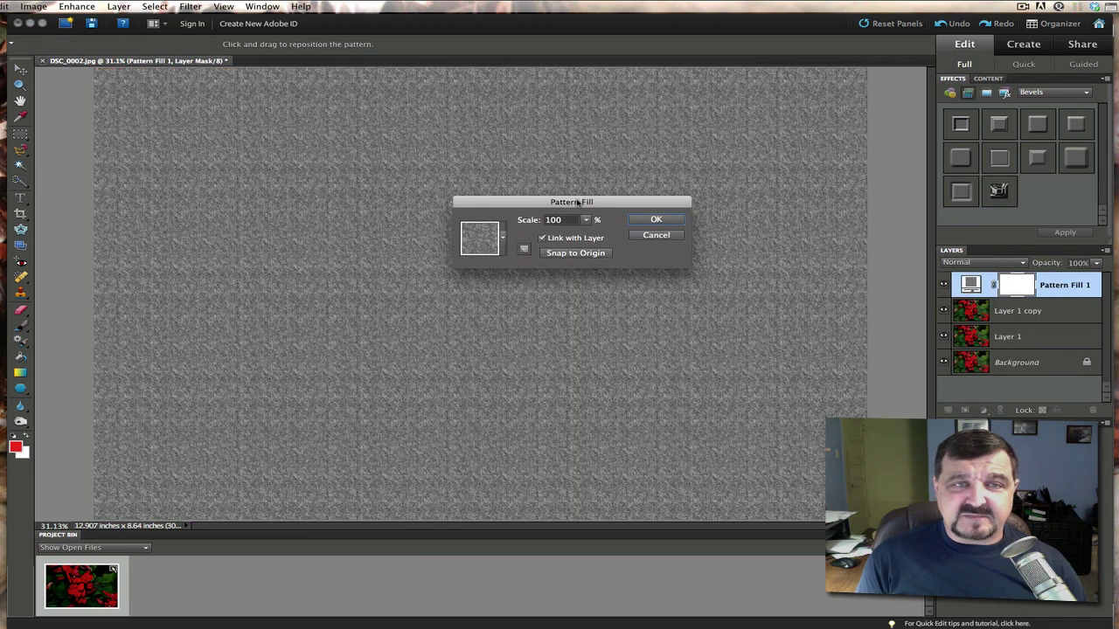
# Choose the Dark Coarse Weave pattern at 100% scale and confirm the fill.
pyautogui.click(501, 239)
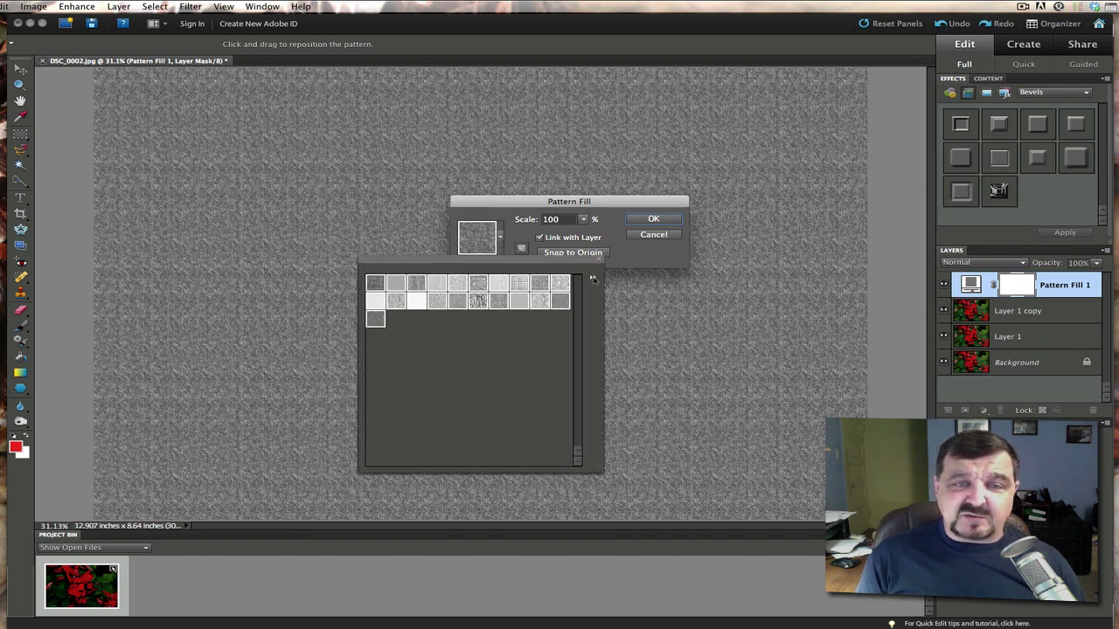
pyautogui.click(593, 279)
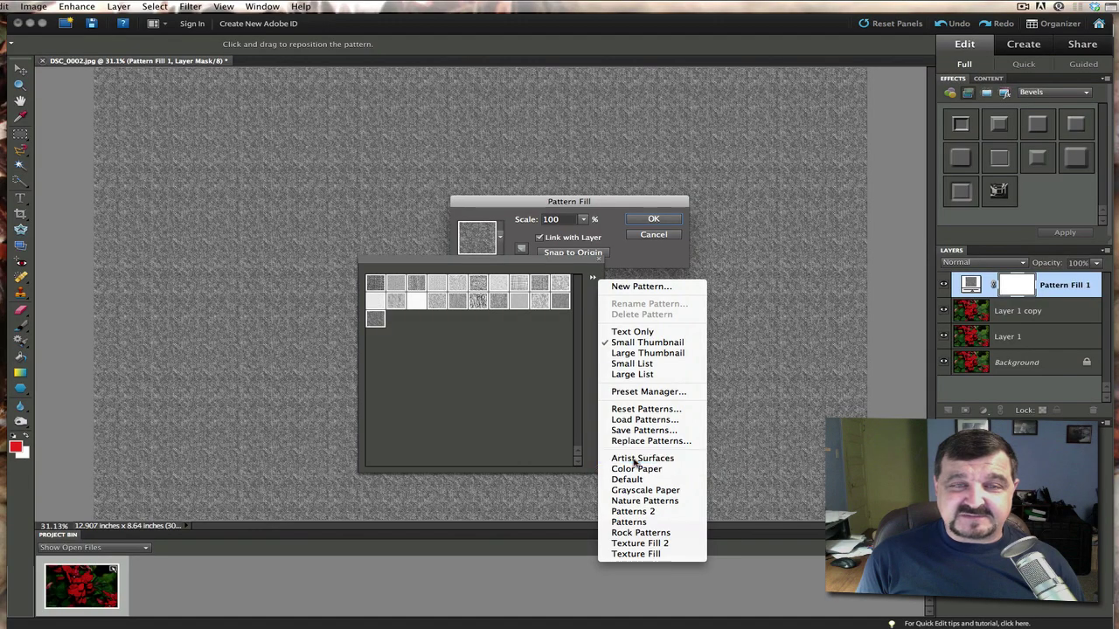
pyautogui.press('Escape')
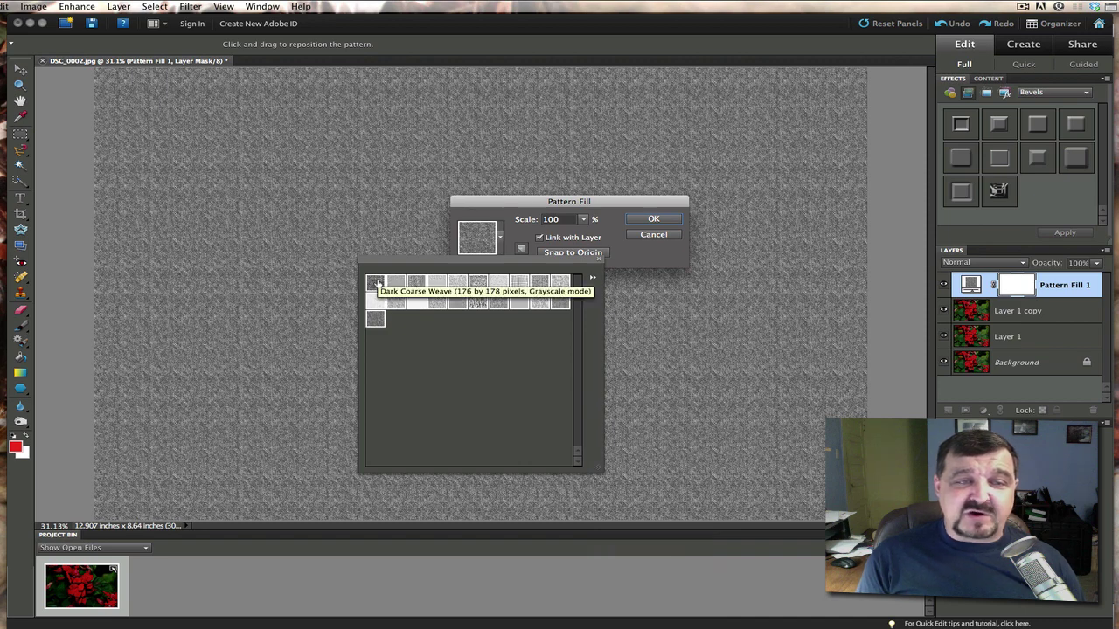
pyautogui.click(376, 282)
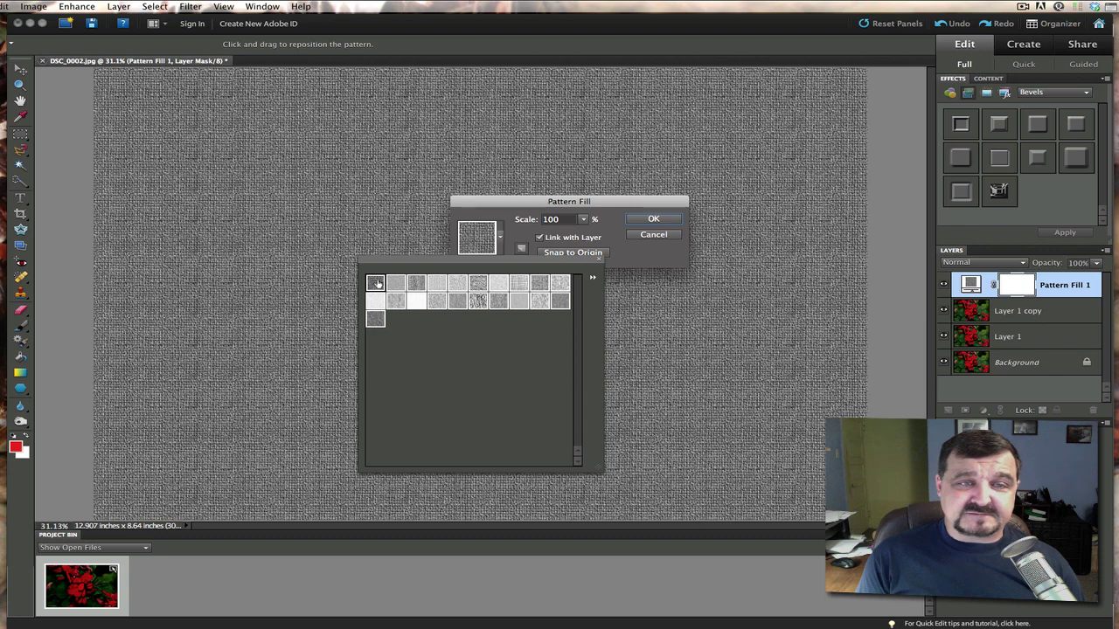
pyautogui.doubleClick(376, 283)
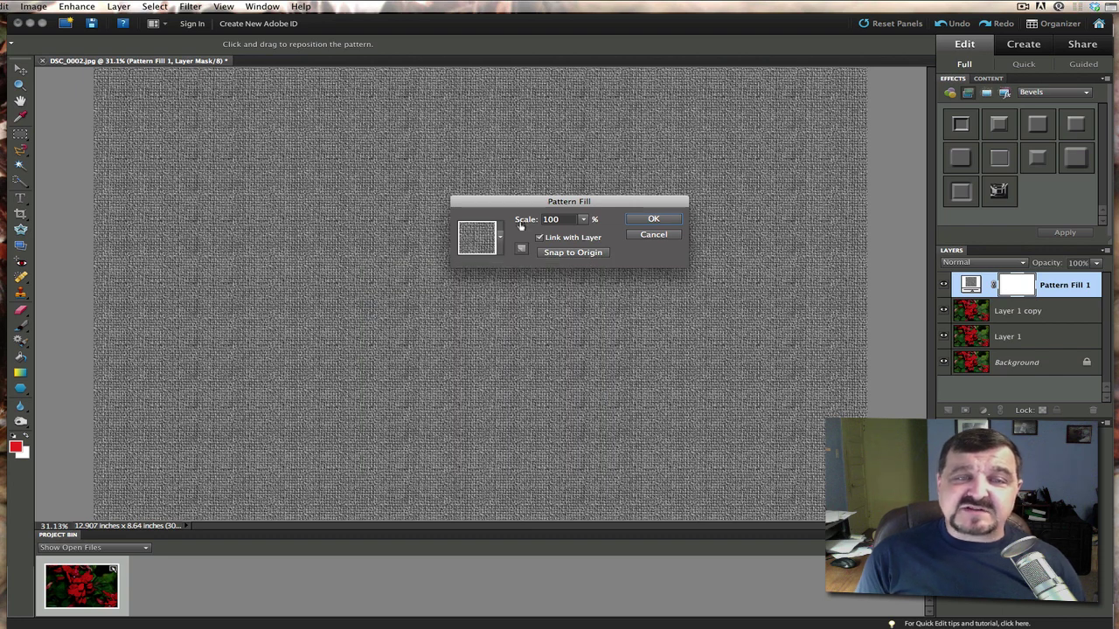
pyautogui.click(652, 221)
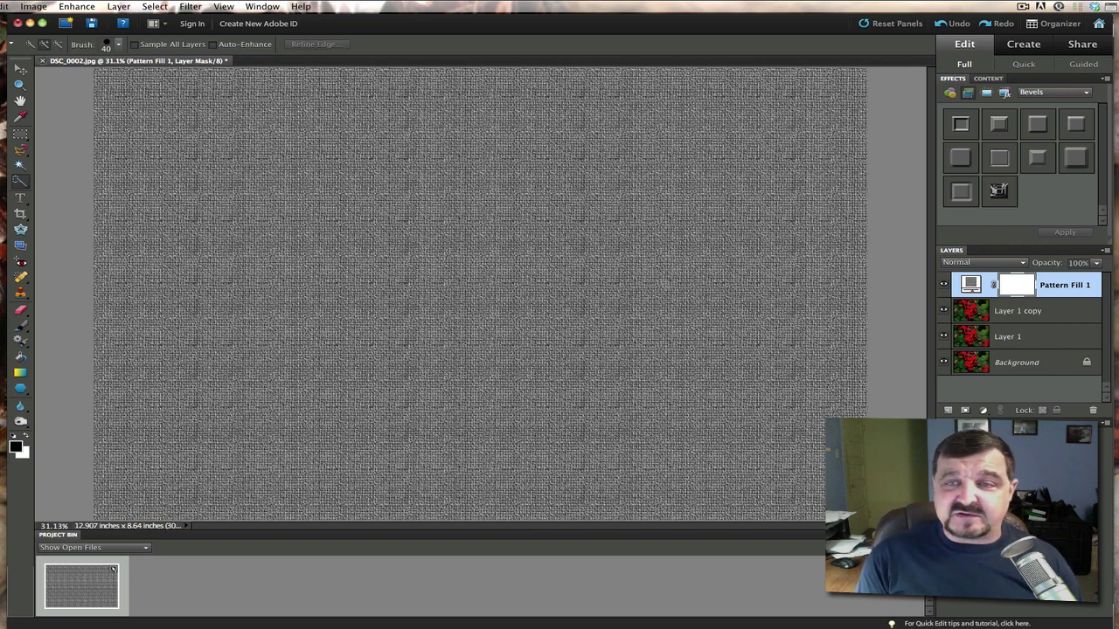
# Change Pattern Fill 1's blend mode to Soft Light for a canvas texture.
pyautogui.click(1022, 263)
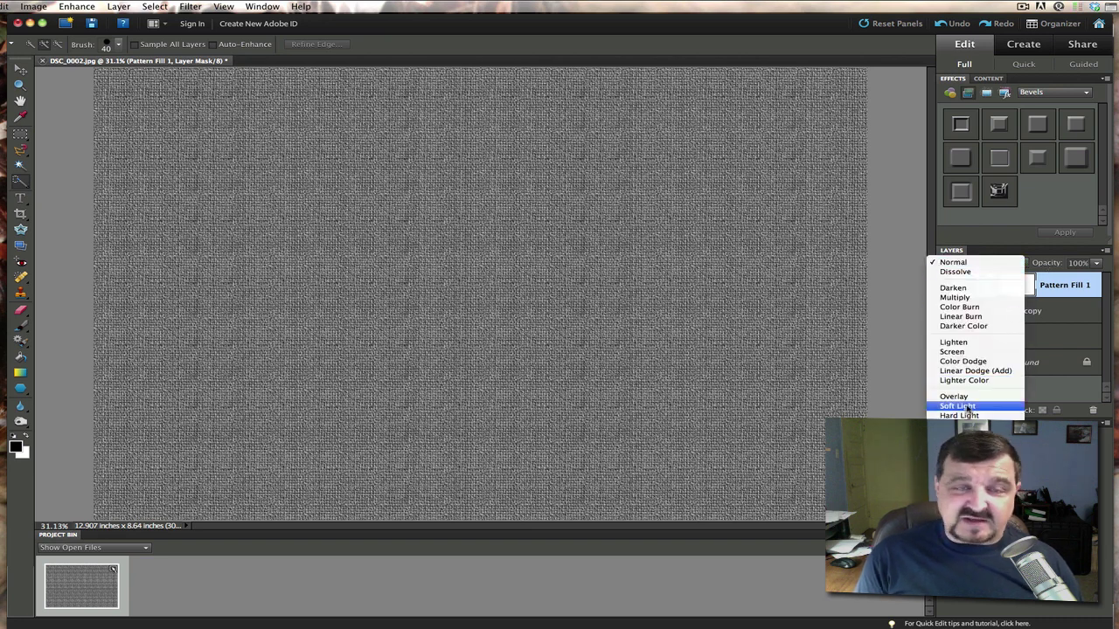
pyautogui.click(958, 407)
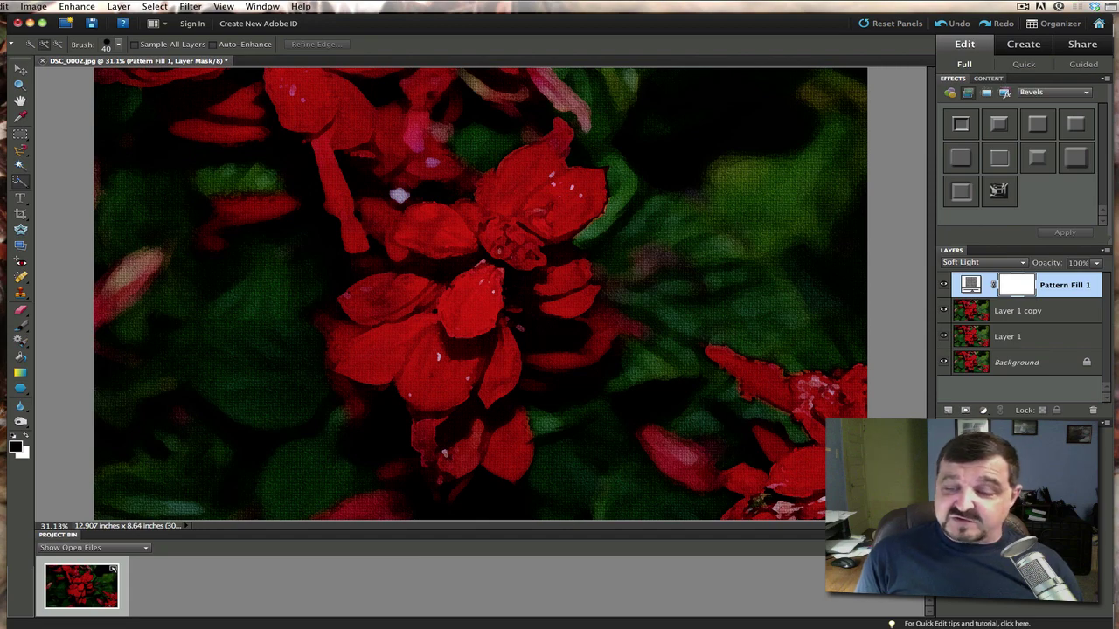
# Switch to the Jacks Tech Corner site in Firefox, leaving DVD Collections on 3 Volume Set $40.00.
pyautogui.press('super+Tab')
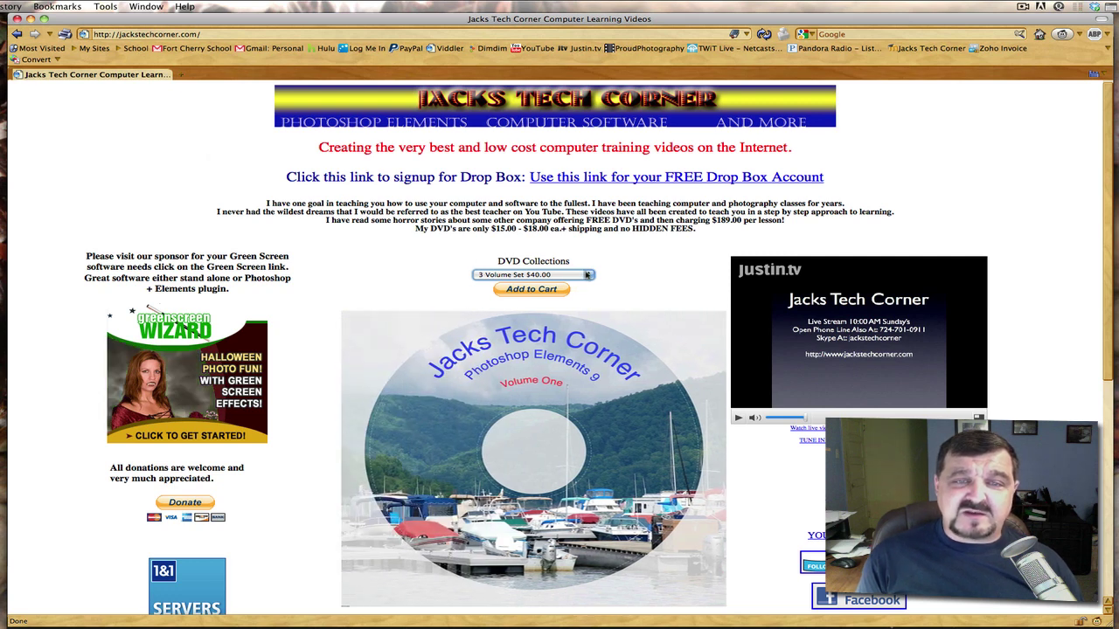
pyautogui.click(588, 275)
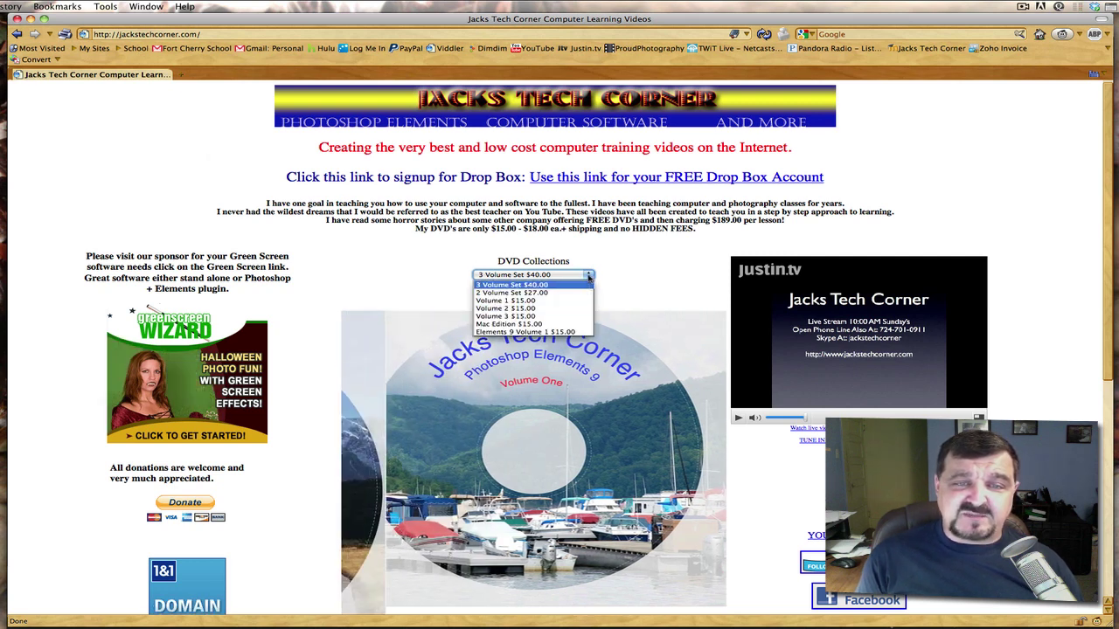
pyautogui.click(529, 285)
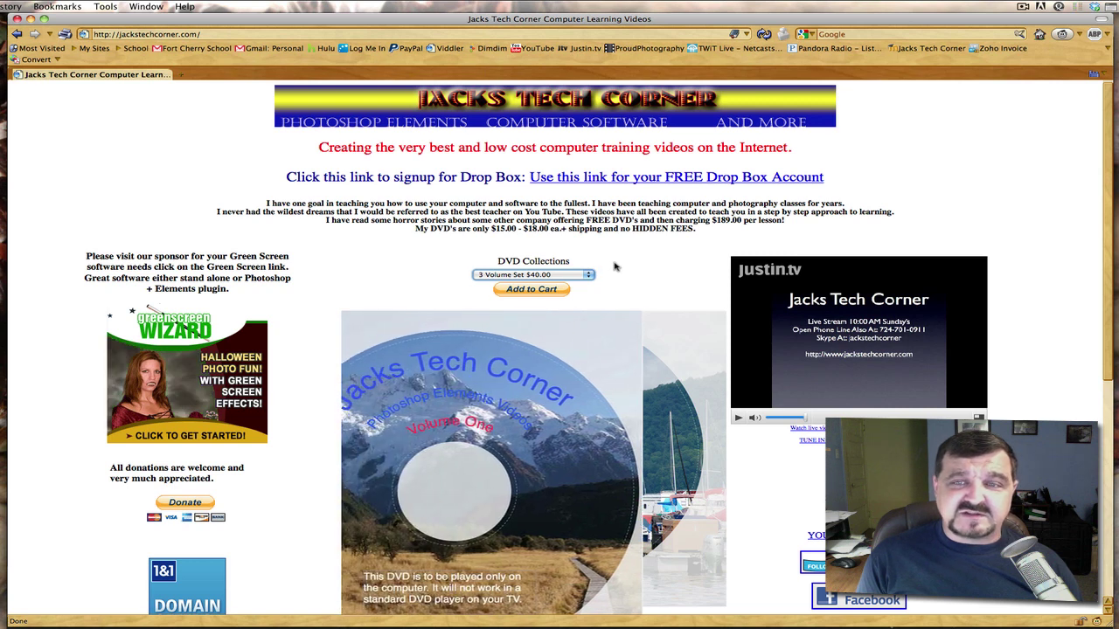